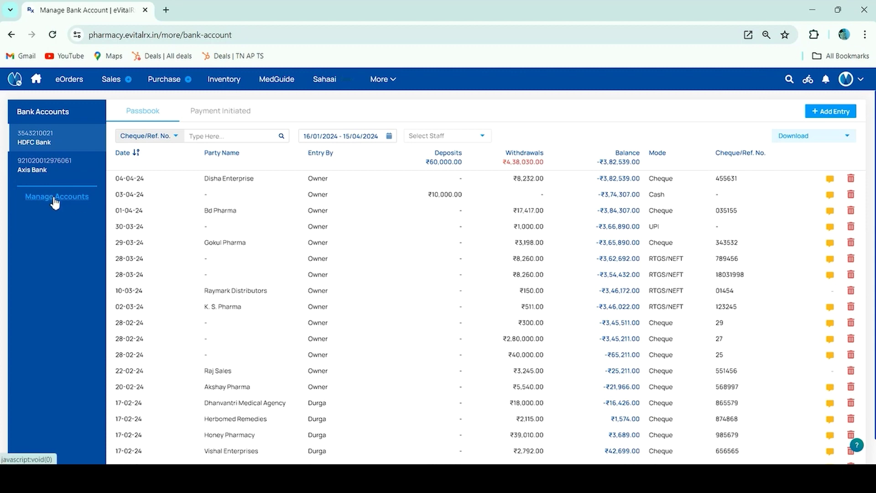
# Step: View the first bank account's edit form and the form for adding a new account, closing each without saving
pyautogui.click(55, 201)
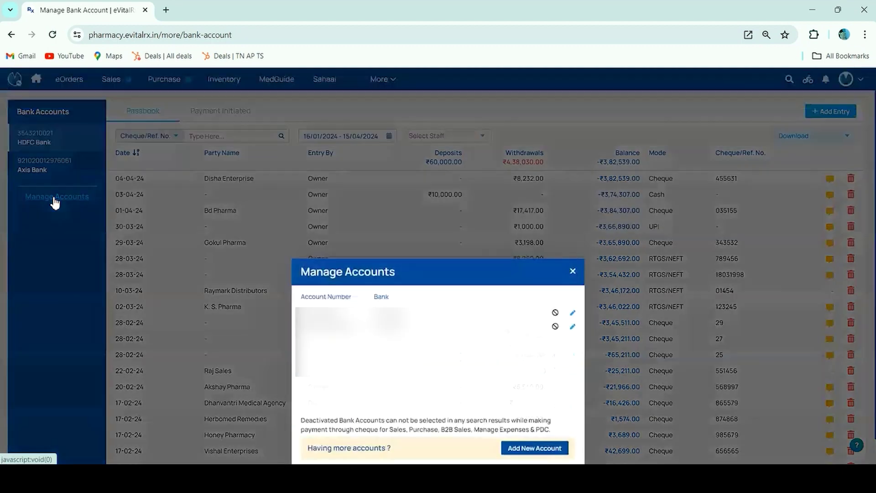
pyautogui.click(572, 313)
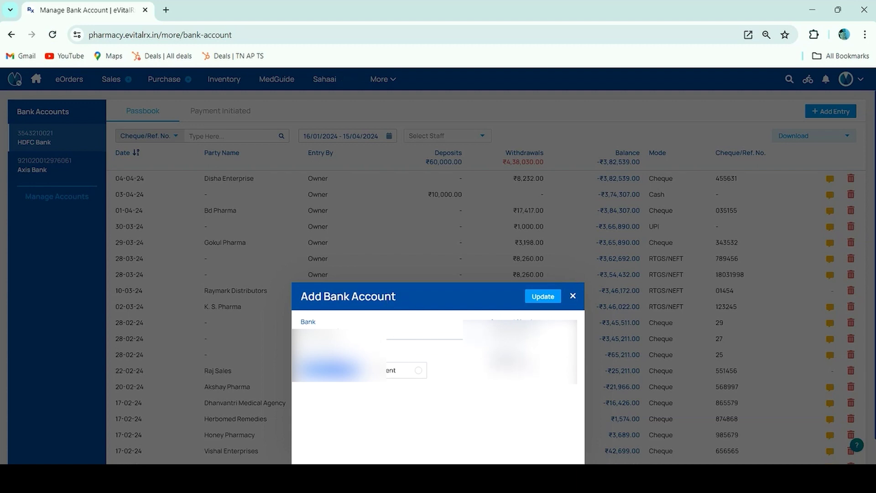
pyautogui.click(573, 297)
pyautogui.click(83, 198)
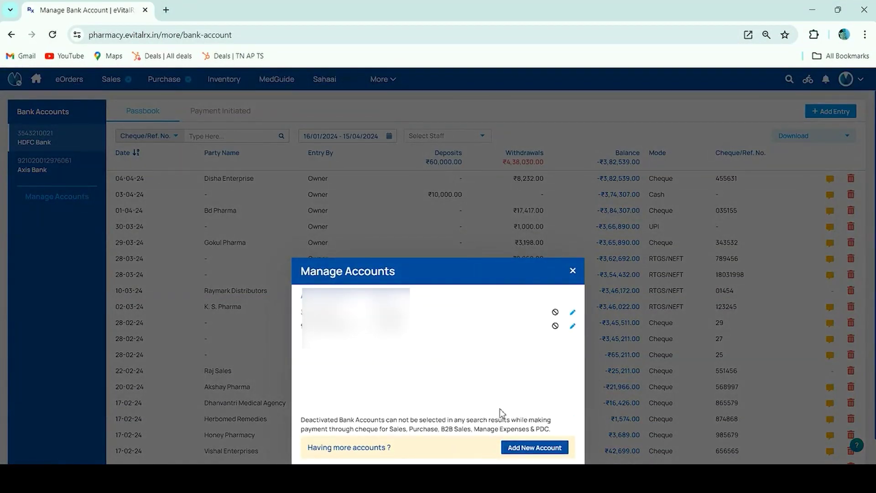
pyautogui.click(525, 452)
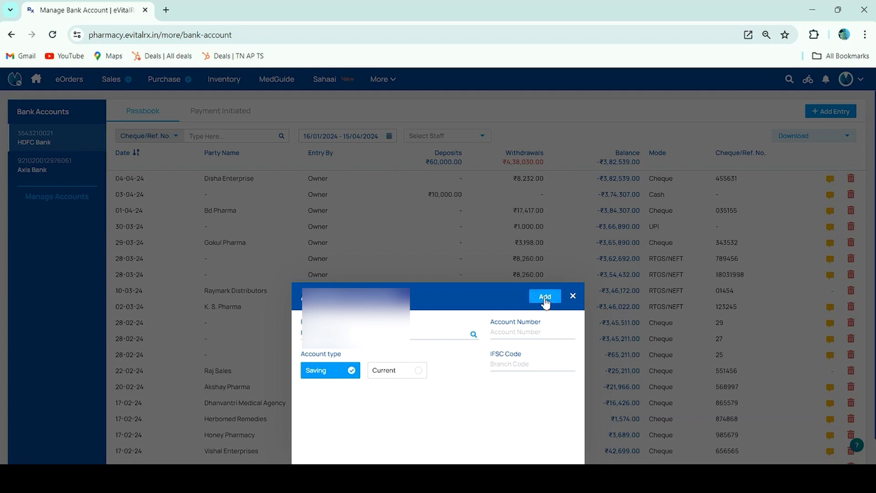
pyautogui.click(573, 299)
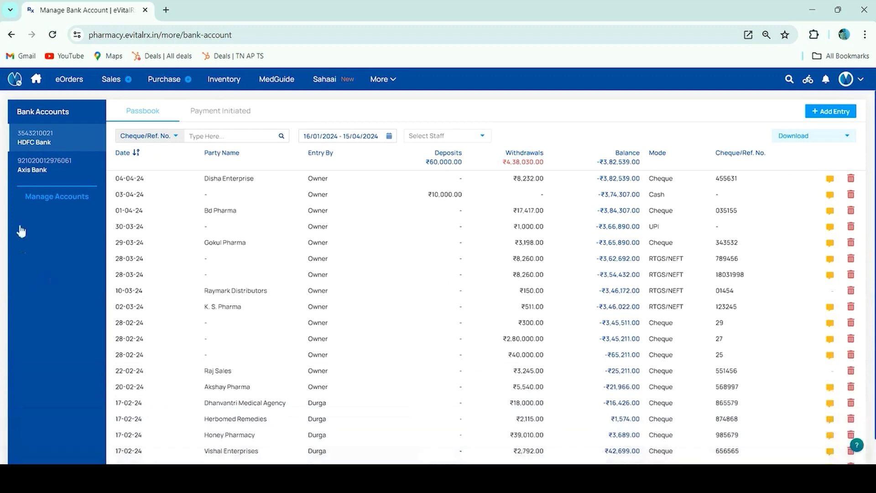
# Step: Deactivate the Axis Bank account in the account management list, authorising the change with the ePIN
pyautogui.click(58, 198)
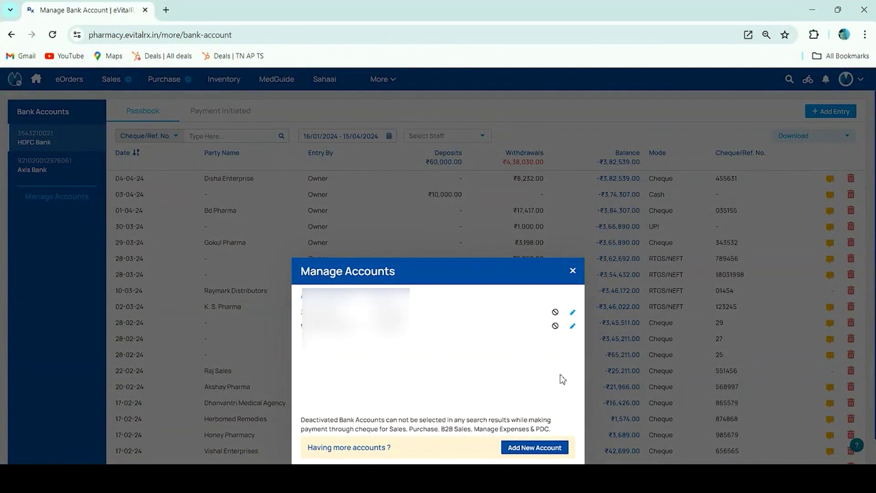
pyautogui.click(555, 326)
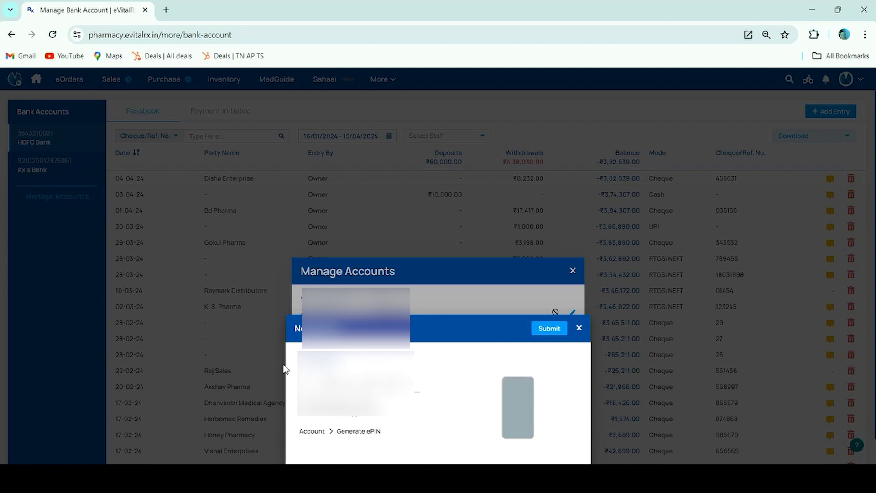
pyautogui.click(563, 337)
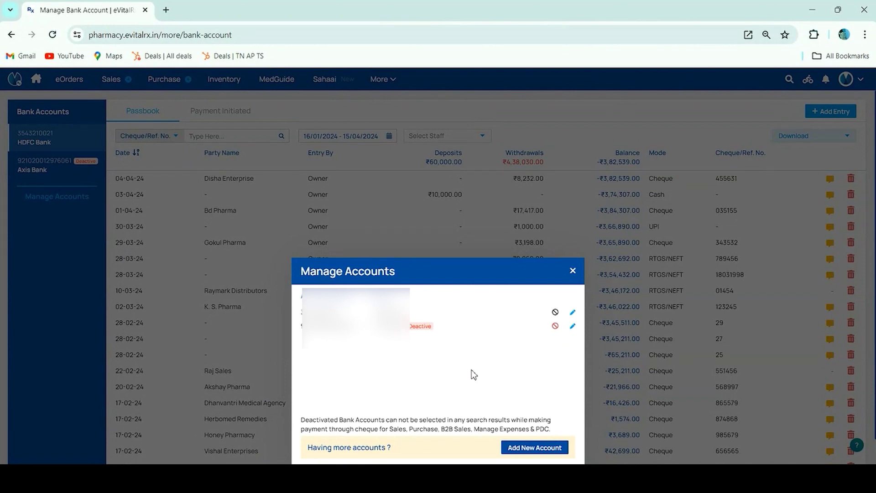
# Step: Reactivate the Axis Bank account by submitting the ePIN, and close the account management list
pyautogui.click(555, 327)
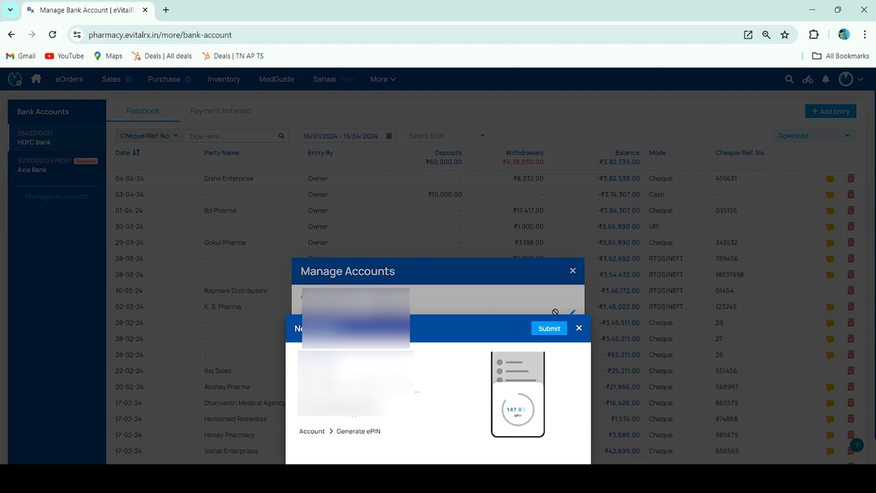
pyautogui.click(552, 331)
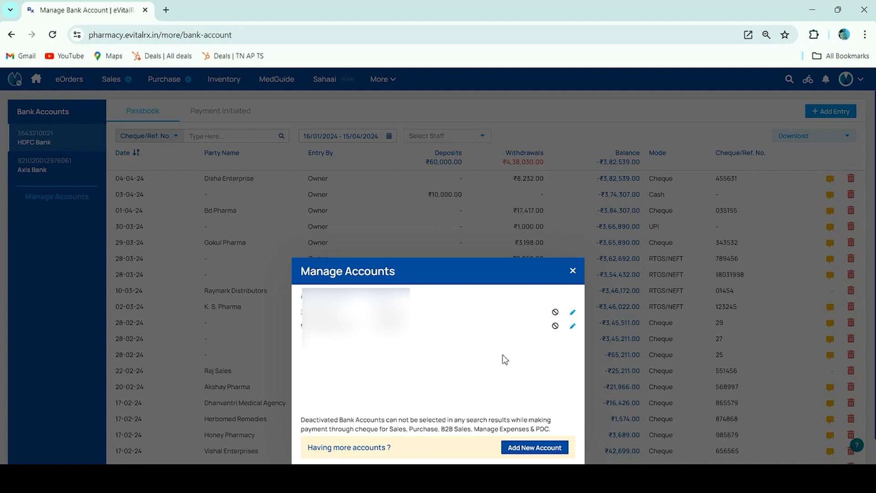
pyautogui.click(573, 273)
# Step: View the new entry form for the HDFC Bank passbook without saving, and show the account's initiated payments
pyautogui.click(65, 145)
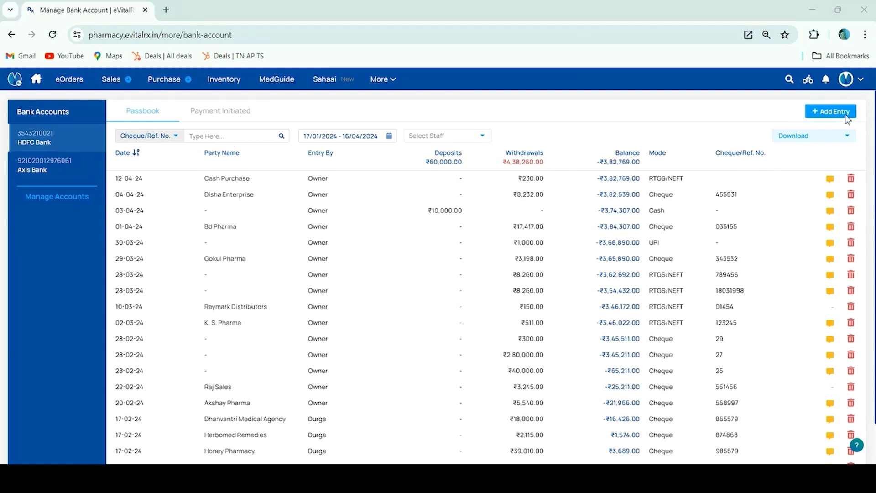
pyautogui.click(844, 114)
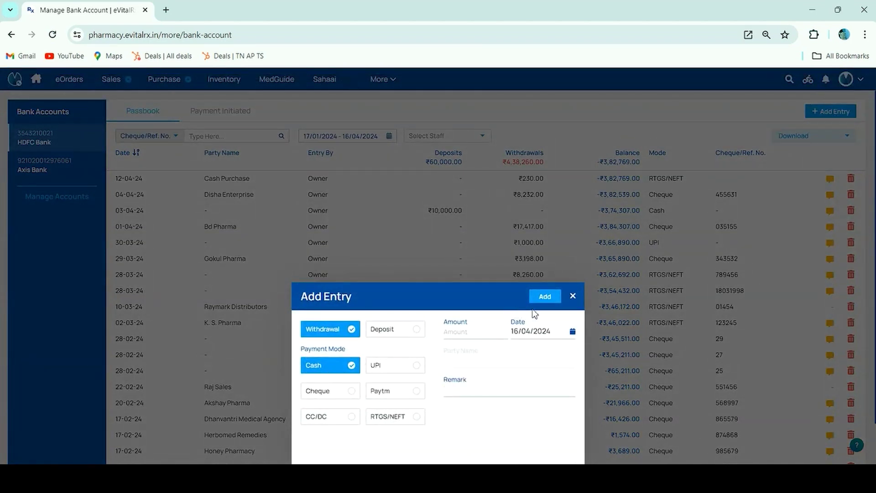
pyautogui.click(573, 297)
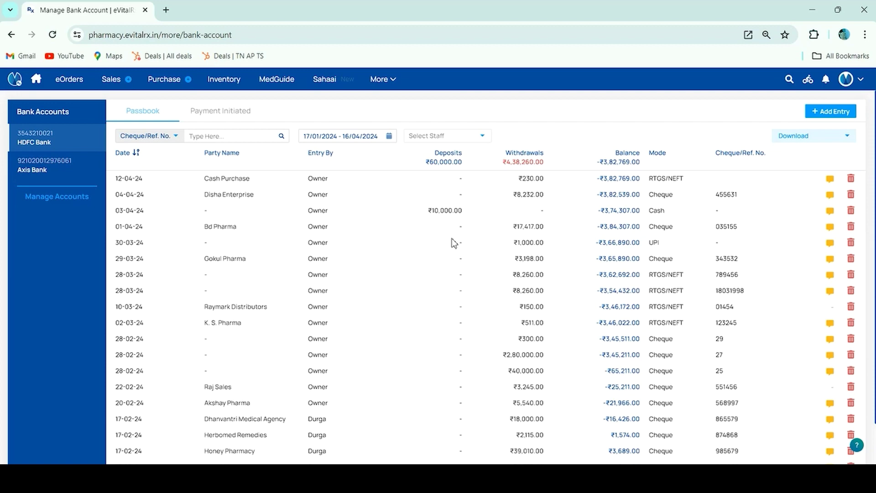
pyautogui.click(245, 119)
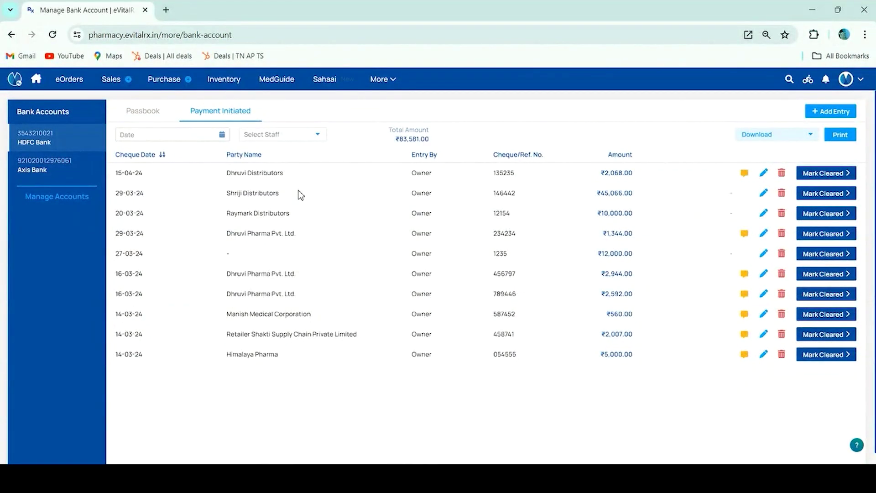
# Step: Search the distributors for "Dhru" and open the Dhruvi Distributors record
pyautogui.click(396, 79)
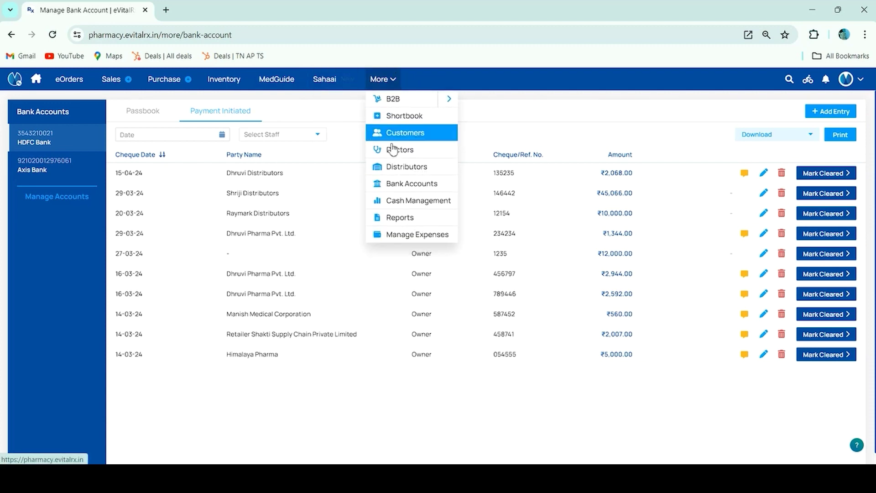
pyautogui.click(403, 169)
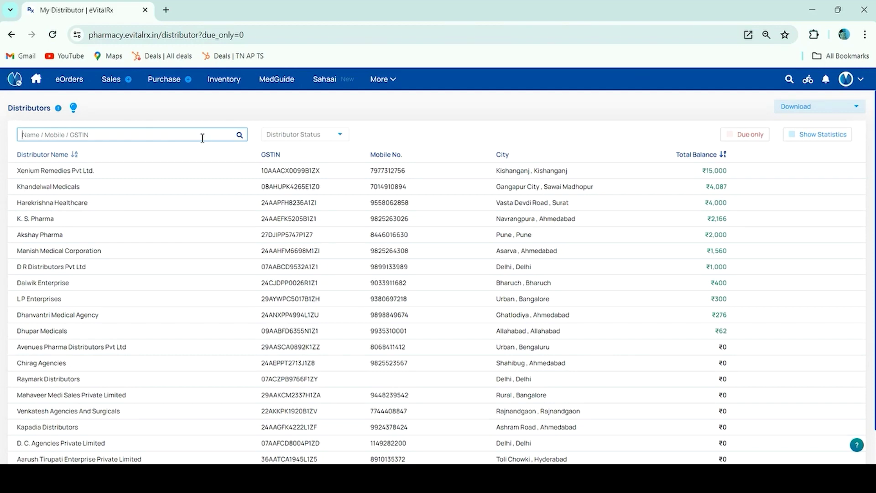
pyautogui.write('Dhru')
pyautogui.press('Return')
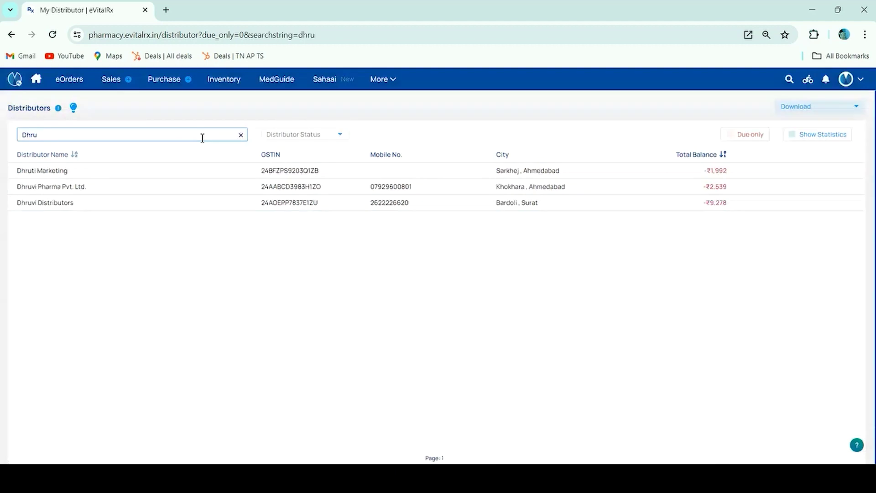
pyautogui.click(280, 207)
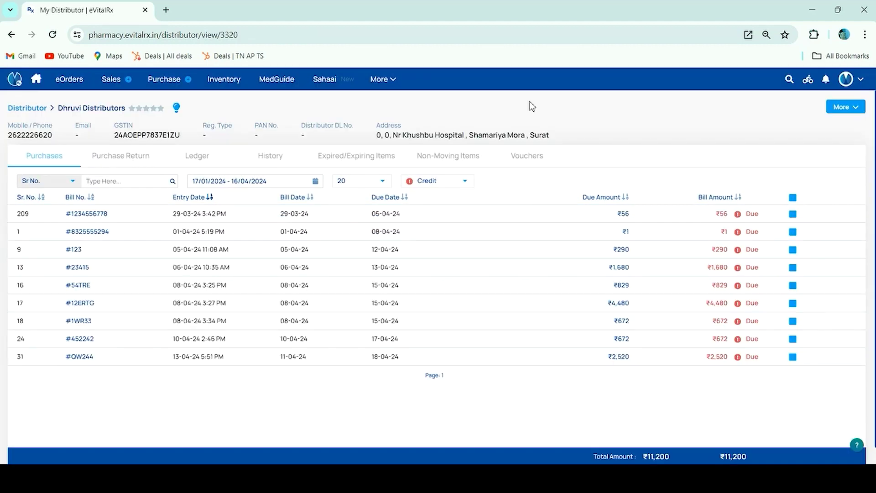
# Step: Start a payment to Dhruvi Distributors for due bill #123 with Cheque as the payment mode
pyautogui.click(845, 107)
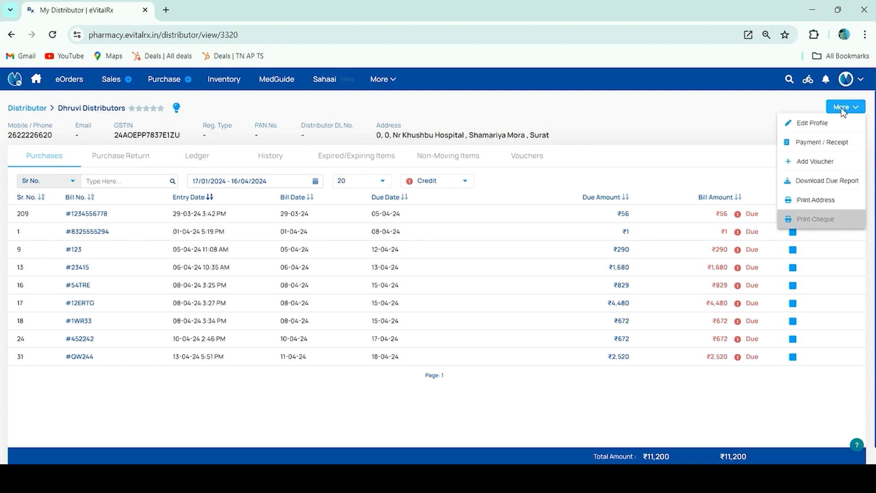
pyautogui.click(846, 145)
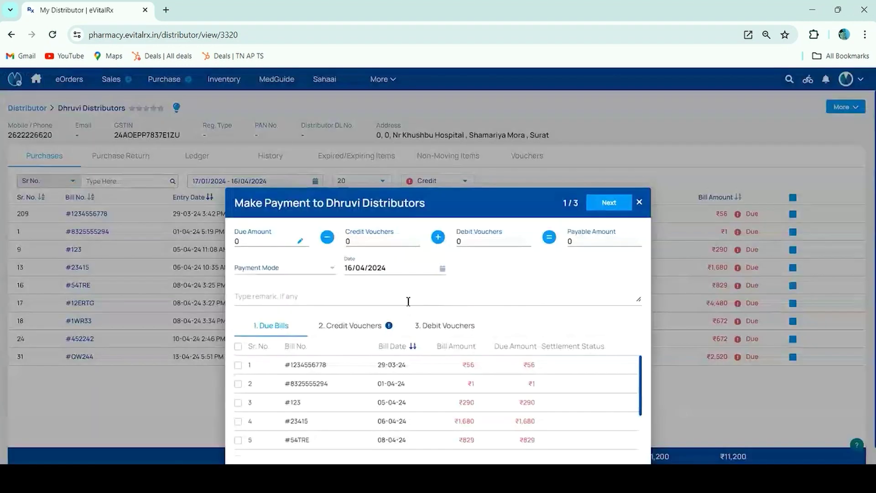
pyautogui.click(238, 402)
pyautogui.click(285, 271)
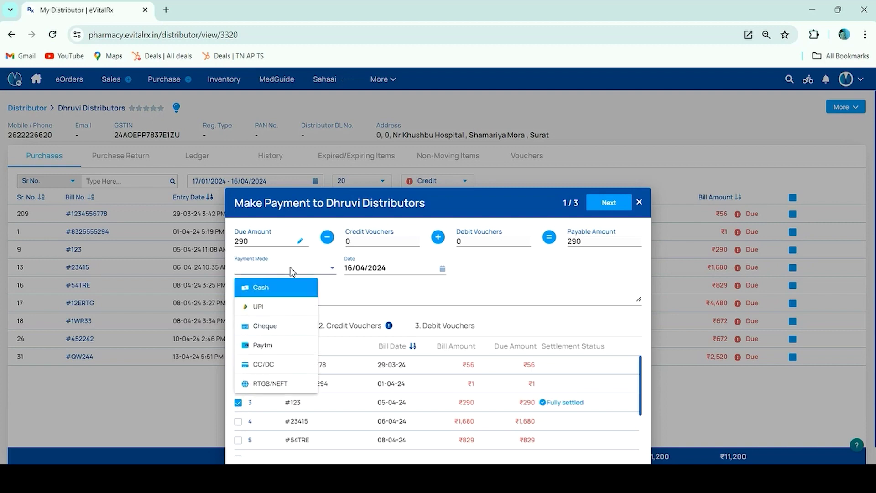
pyautogui.click(282, 326)
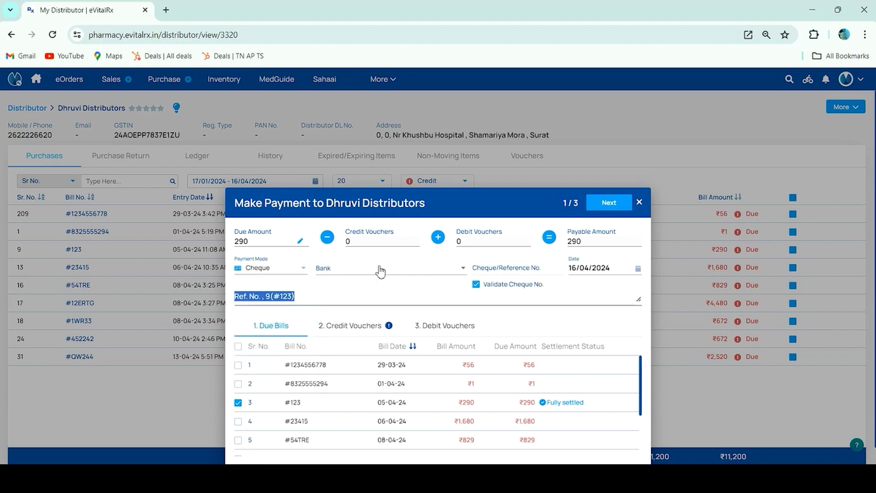
# Step: Choose HDFC Bank as the paying account and enter cheque number 123435
pyautogui.click(342, 270)
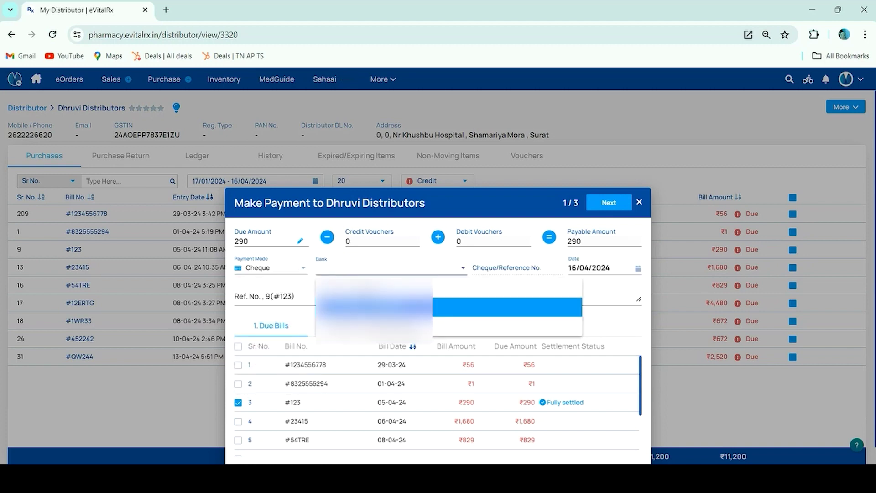
pyautogui.click(479, 306)
pyautogui.click(497, 271)
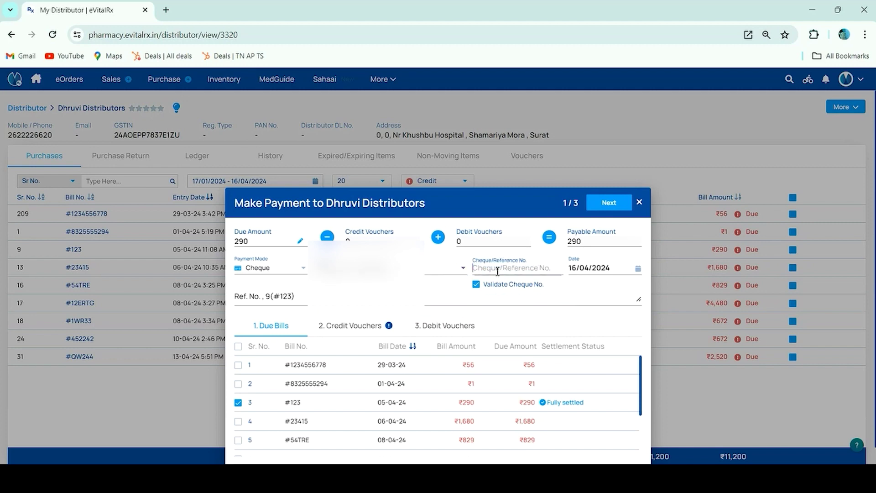
pyautogui.write('123435')
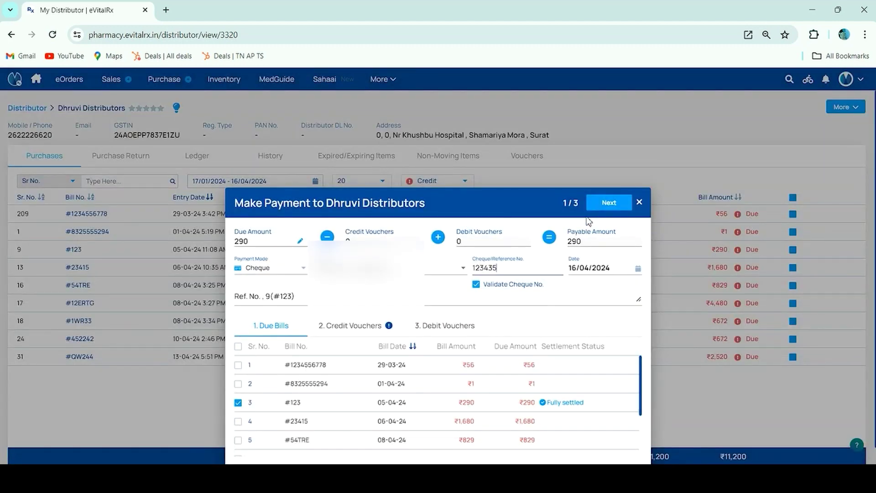
# Step: Make the payment with cheque printing enabled and without applying credit vouchers, and dismiss the receipt print window
pyautogui.click(611, 204)
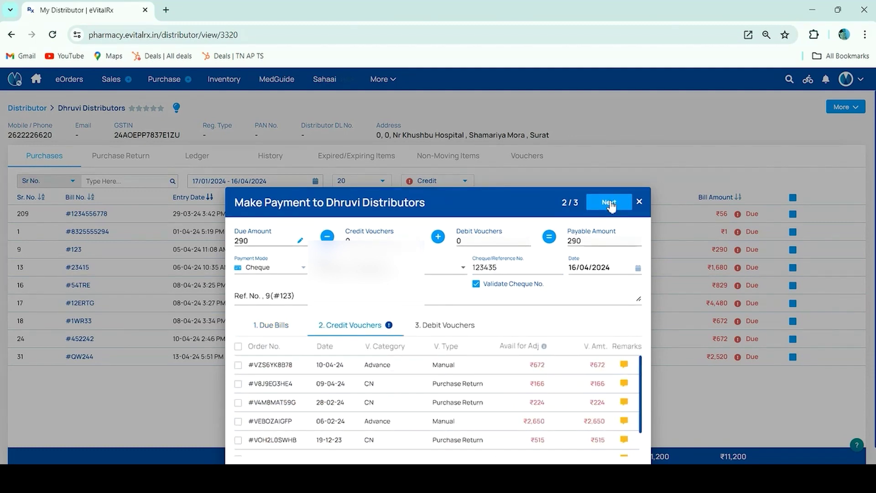
pyautogui.click(611, 205)
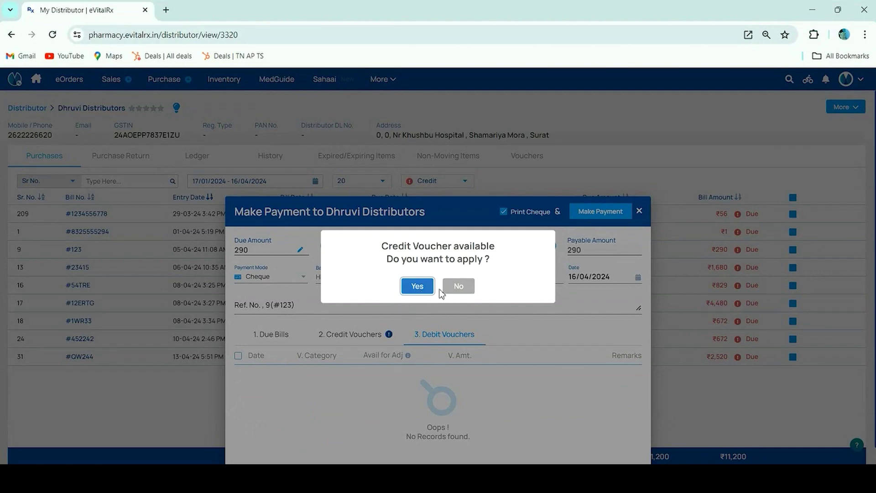
pyautogui.click(457, 288)
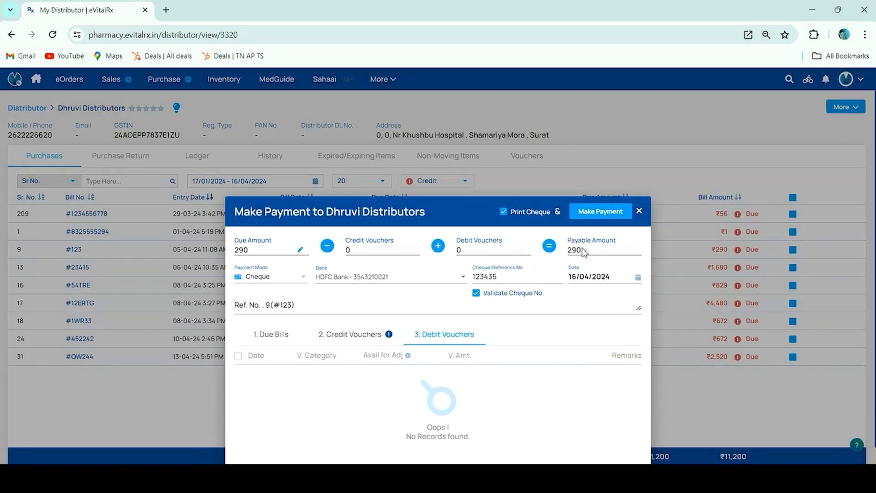
pyautogui.click(590, 212)
pyautogui.click(418, 279)
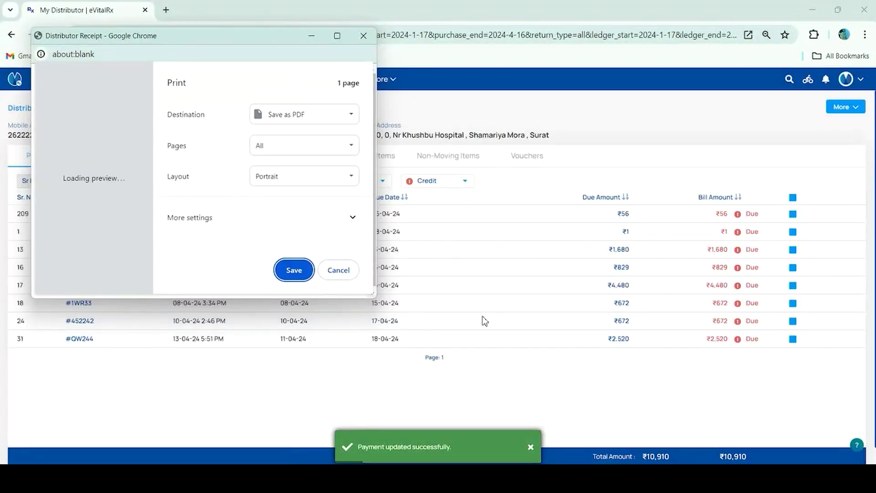
pyautogui.click(365, 35)
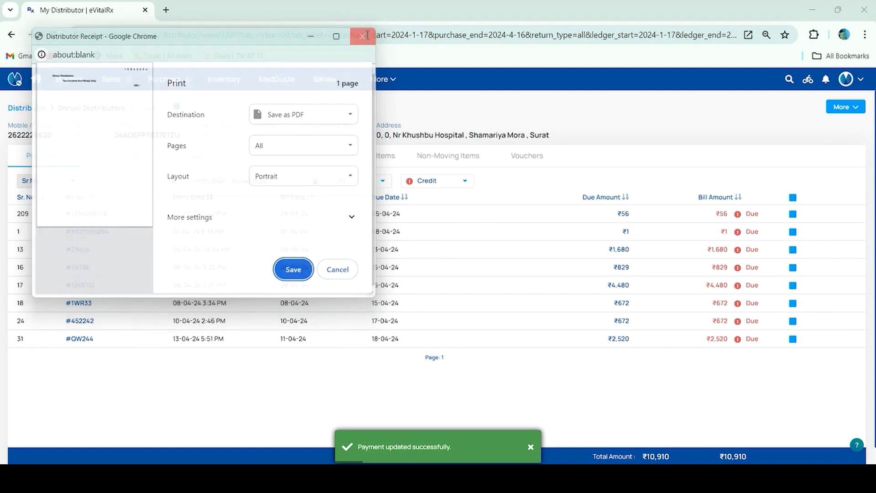
# Step: Return to the bank accounts and show the HDFC Bank payments that are initiated
pyautogui.click(384, 80)
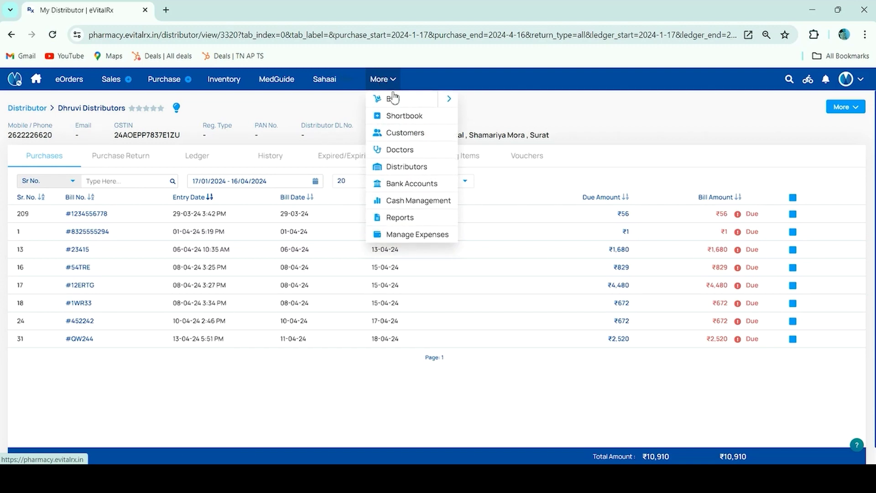
pyautogui.click(406, 183)
pyautogui.click(222, 114)
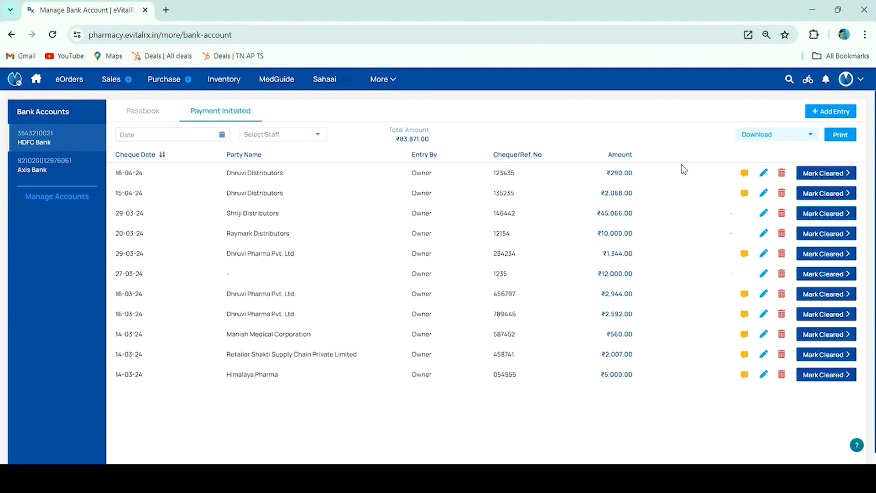
# Step: View the remark on the Dhruvi Distributors payment with cheque number 123435 and open its payment details for editing
pyautogui.click(745, 174)
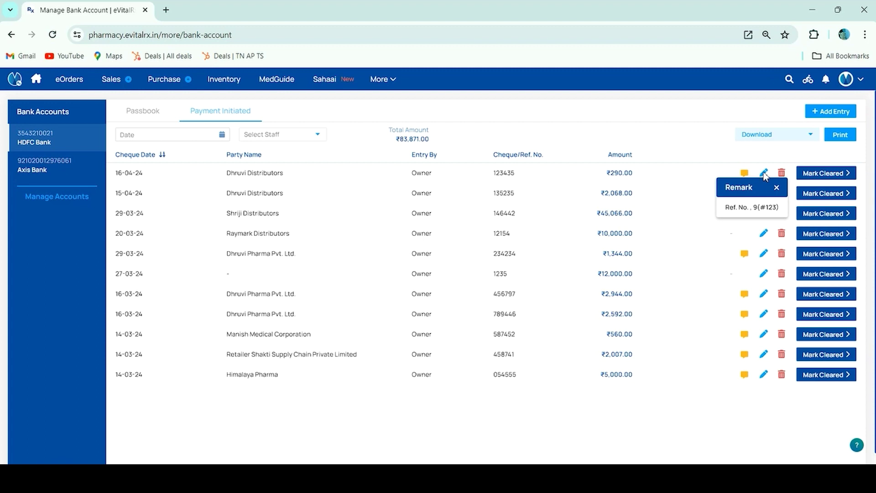
pyautogui.click(765, 175)
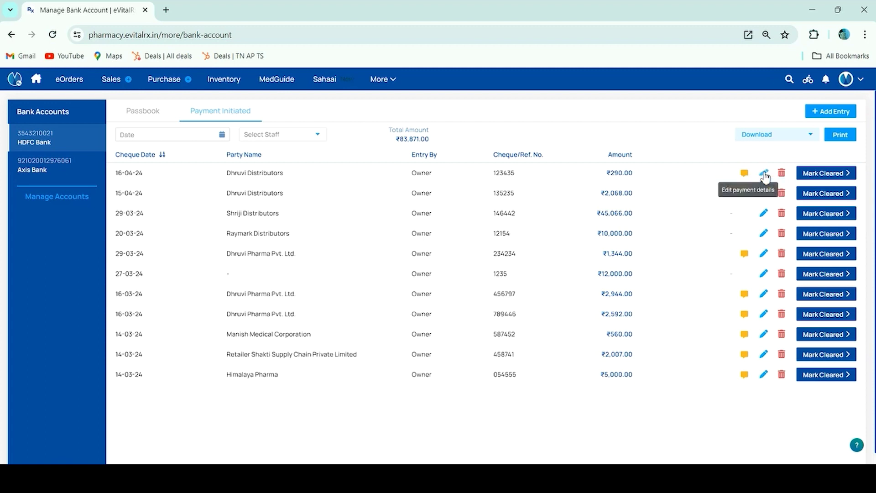
pyautogui.click(765, 175)
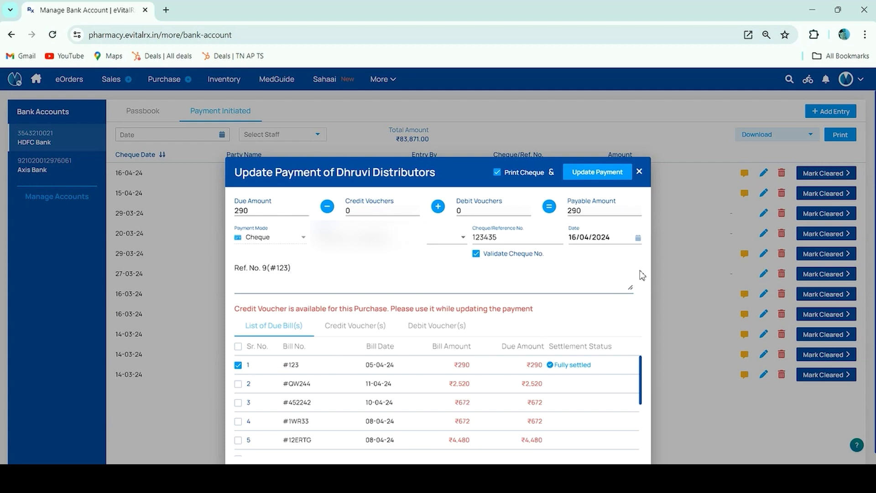
# Step: Discard the open payment update and mark the Dhruvi Distributors payment with cheque number 123435 as cleared on 16/04/2024, answering the verification sum with 12
pyautogui.click(638, 173)
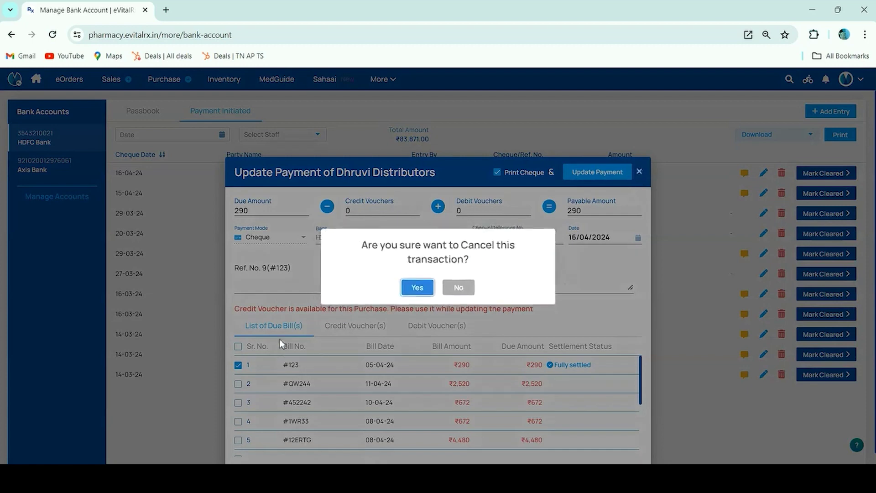
pyautogui.click(416, 287)
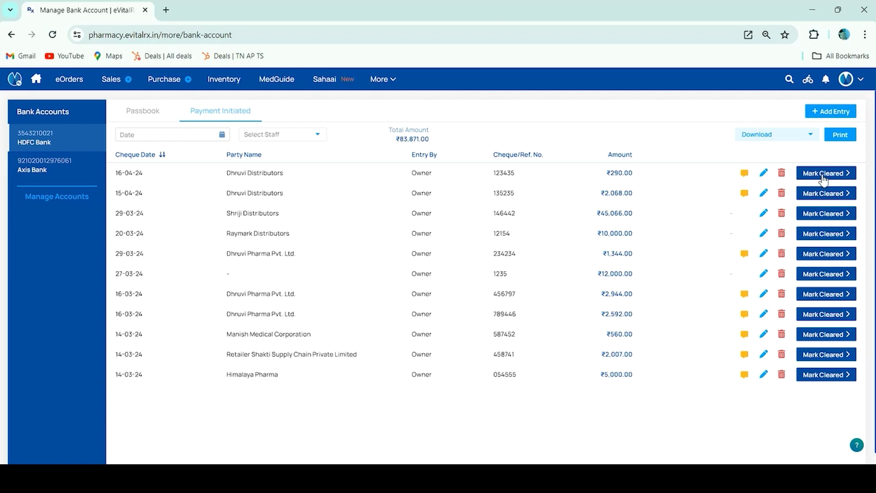
pyautogui.click(824, 174)
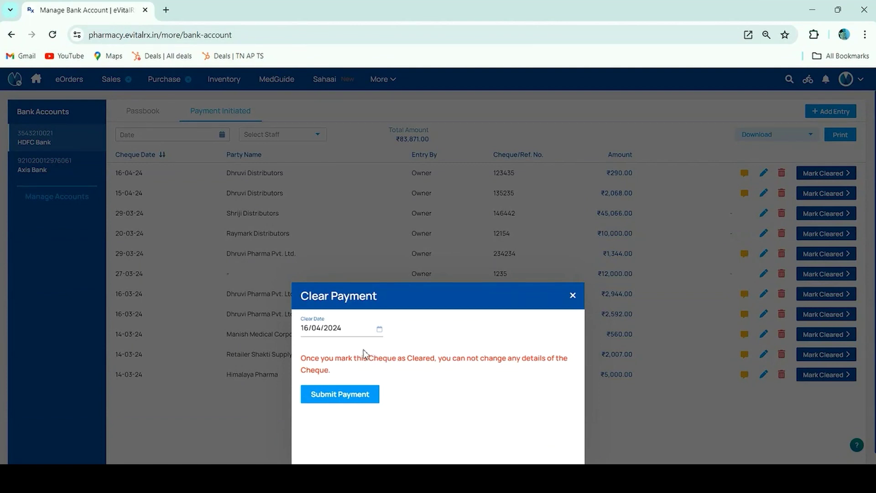
pyautogui.click(338, 394)
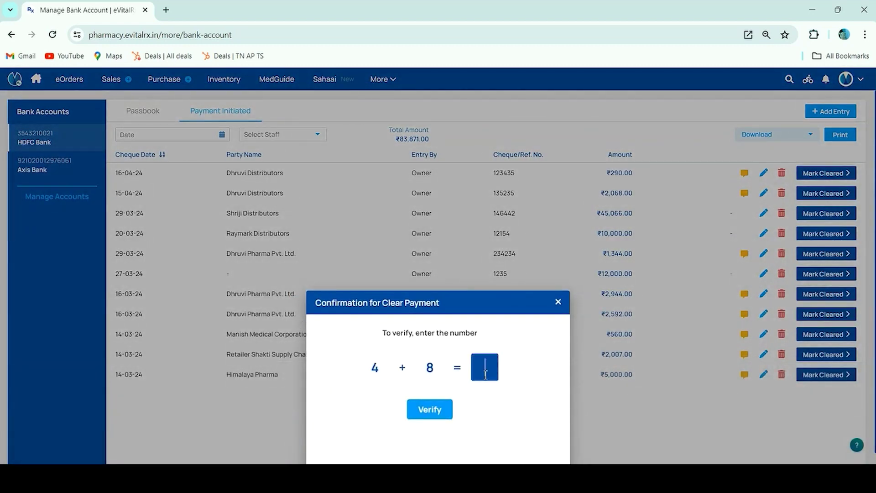
pyautogui.write('12')
pyautogui.click(433, 416)
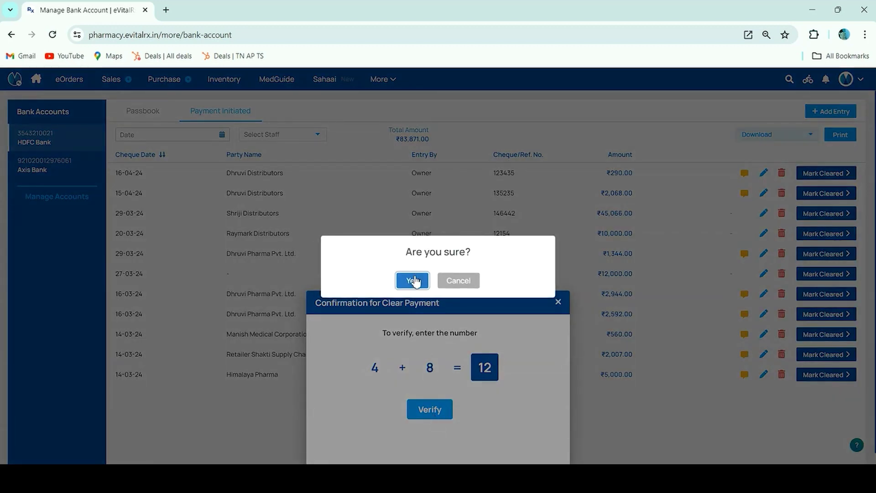
pyautogui.click(414, 277)
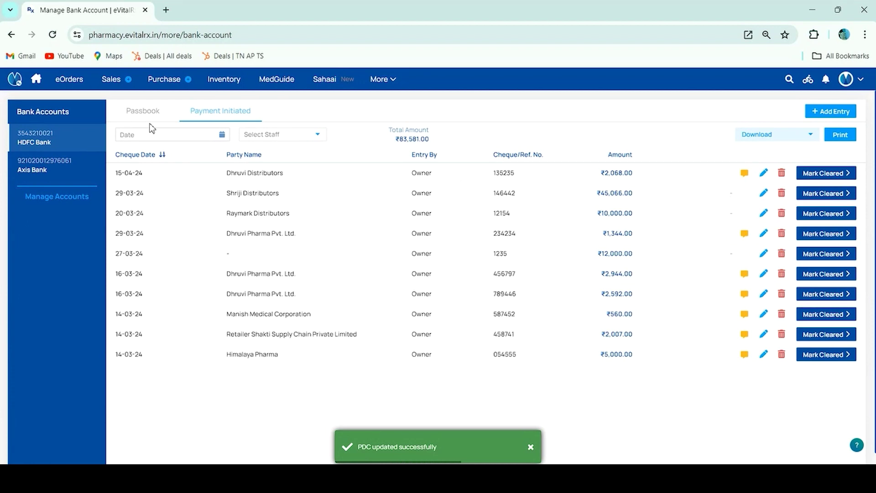
# Step: Show the HDFC Bank passbook and view its date range choices and file download options without changing anything
pyautogui.click(135, 120)
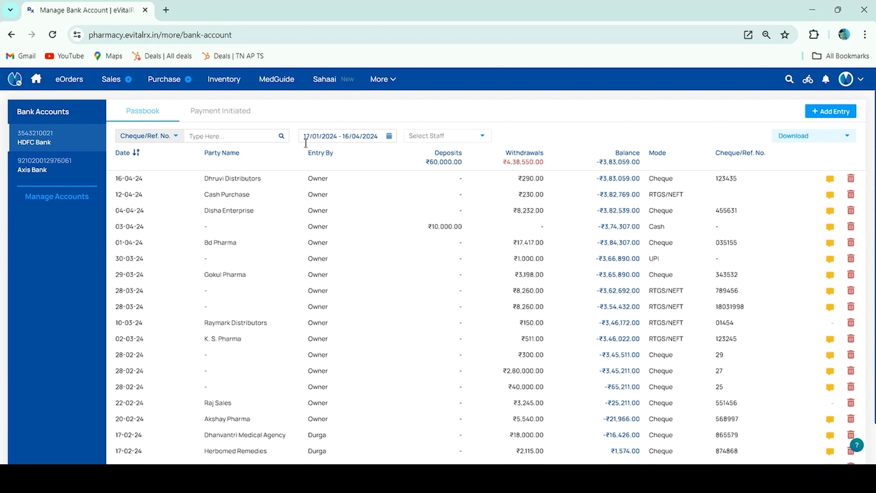
pyautogui.click(340, 141)
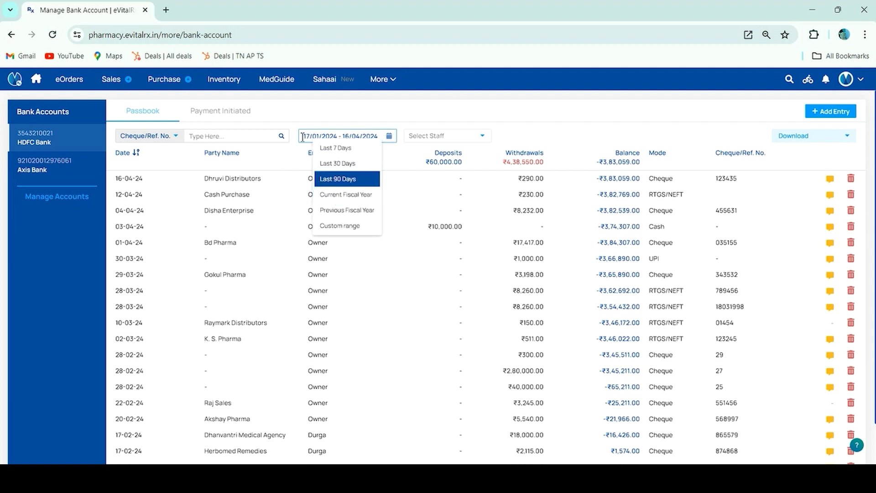
pyautogui.click(806, 138)
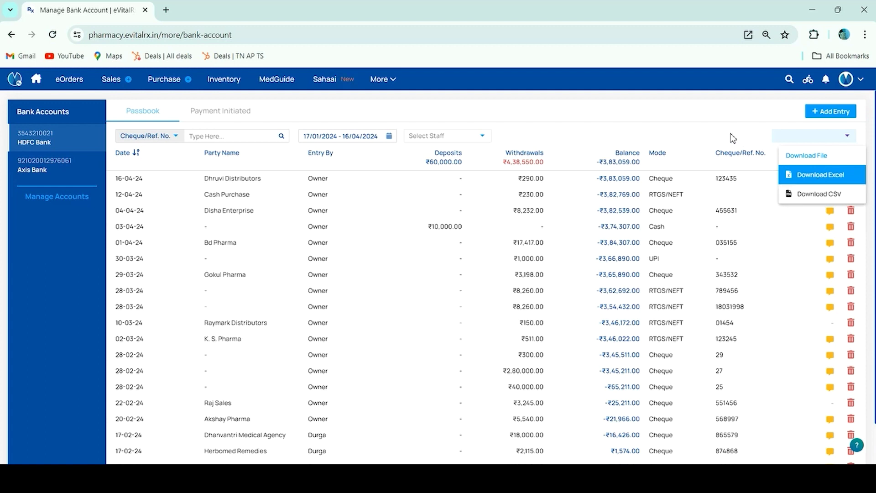
pyautogui.click(663, 132)
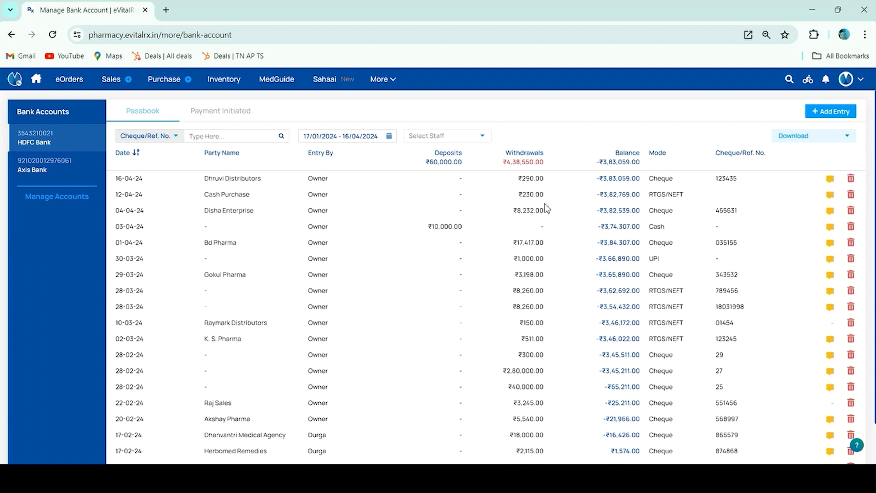